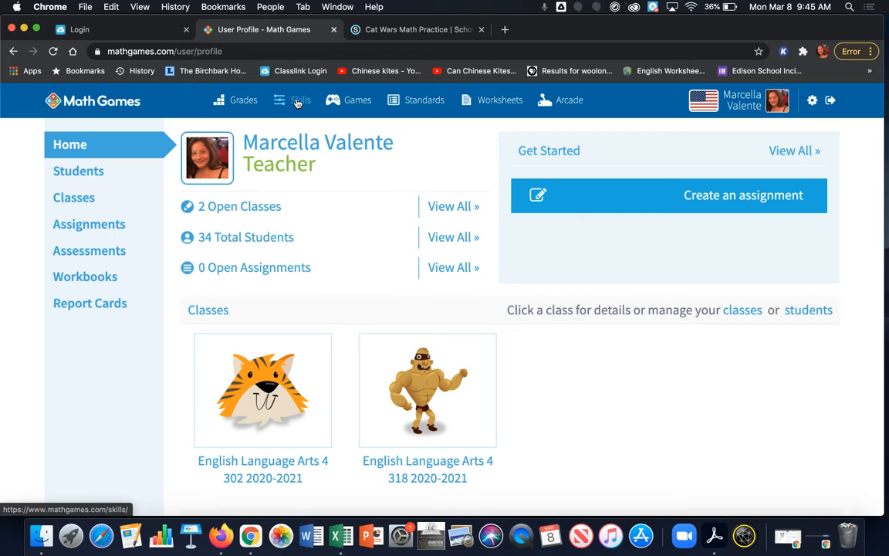
- Open the Geometry category in the practice-by-skill catalog
{"action": "left_click", "coordinate": [285, 105]}
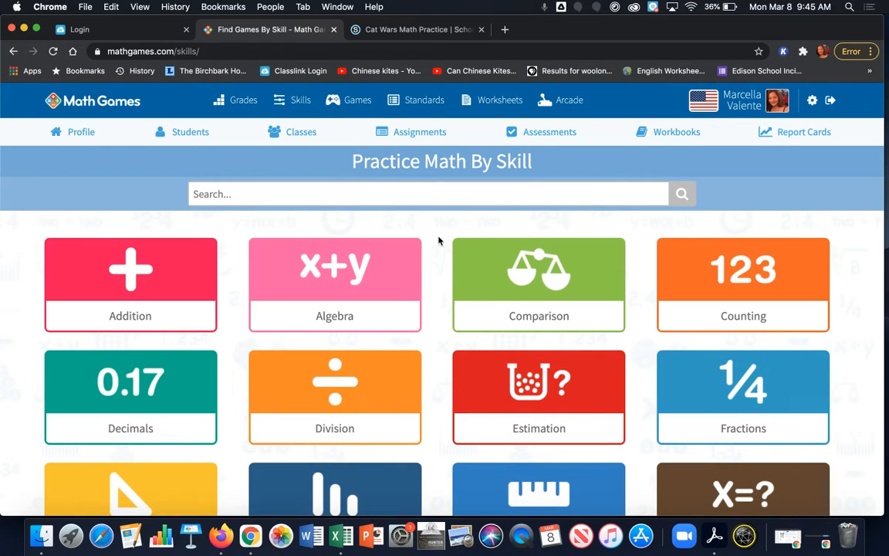
{"action": "scroll", "coordinate": [439, 241], "scroll_direction": "down", "scroll_amount": 8}
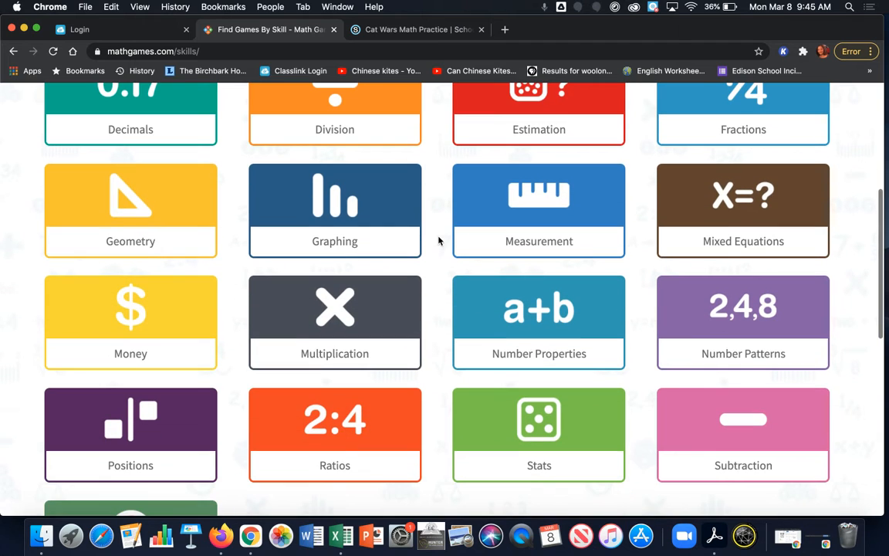
{"action": "left_click", "coordinate": [133, 227]}
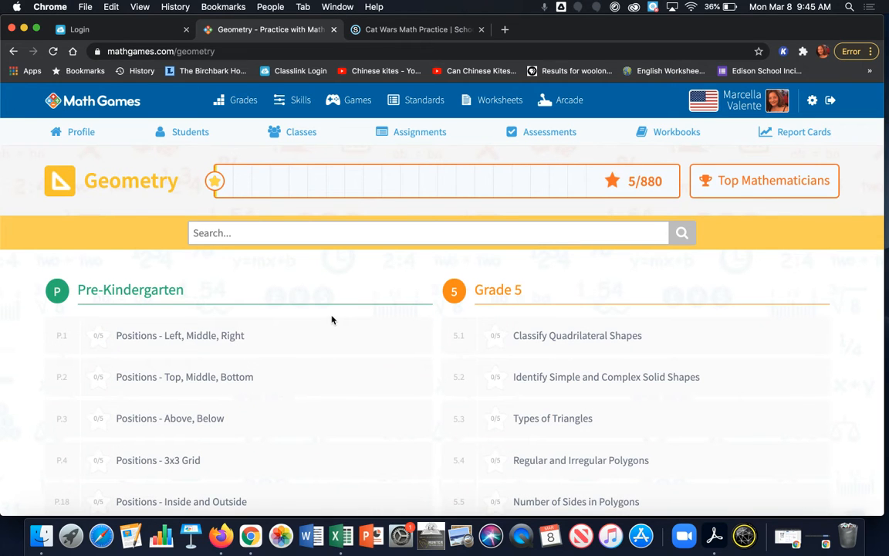
- Look through the Geometry skills by grade and open the Grade 4 Symmetry skill (4.6)
{"action": "scroll", "coordinate": [332, 319], "scroll_direction": "down", "scroll_amount": 5}
{"action": "scroll", "coordinate": [332, 320], "scroll_direction": "down", "scroll_amount": 20}
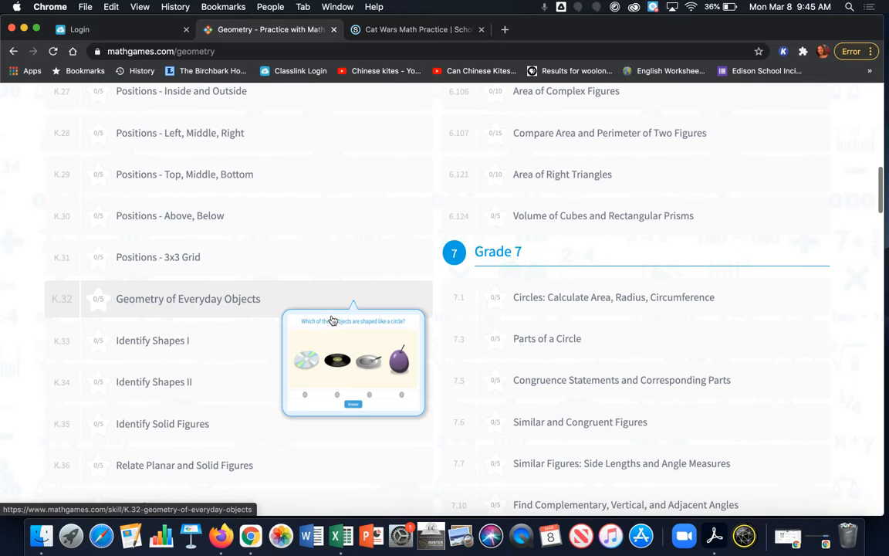
{"action": "scroll", "coordinate": [205, 232], "scroll_direction": "down", "scroll_amount": 1}
{"action": "scroll", "coordinate": [204, 232], "scroll_direction": "down", "scroll_amount": 9}
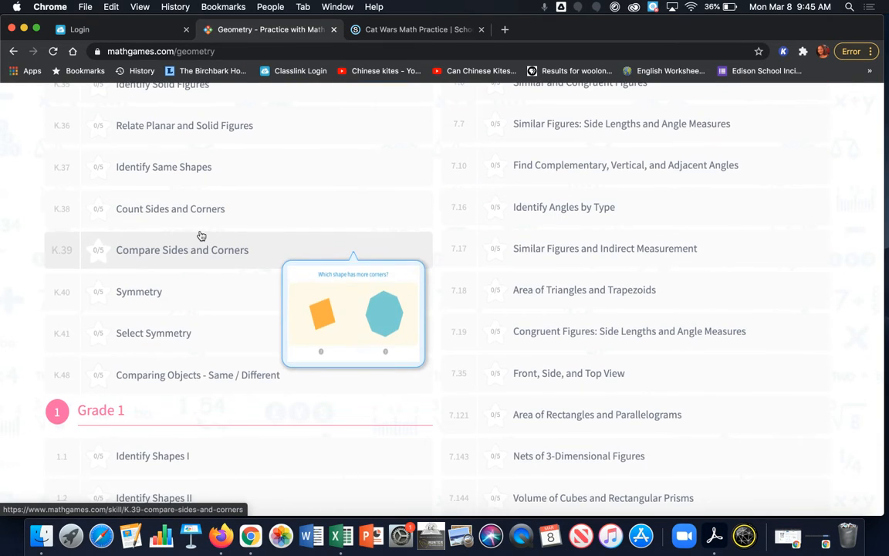
{"action": "scroll", "coordinate": [201, 236], "scroll_direction": "up", "scroll_amount": 17}
{"action": "scroll", "coordinate": [201, 235], "scroll_direction": "down", "scroll_amount": 10}
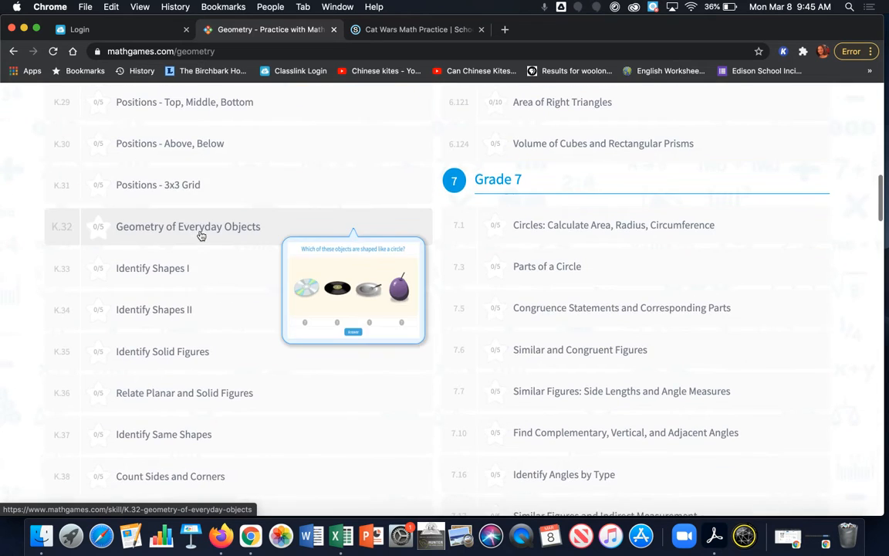
{"action": "scroll", "coordinate": [201, 236], "scroll_direction": "down", "scroll_amount": 7}
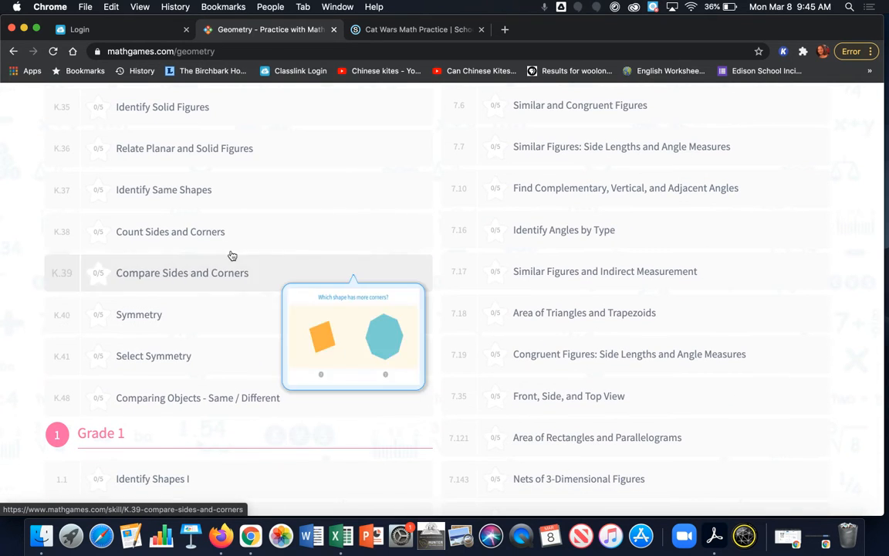
{"action": "scroll", "coordinate": [234, 248], "scroll_direction": "down", "scroll_amount": 12}
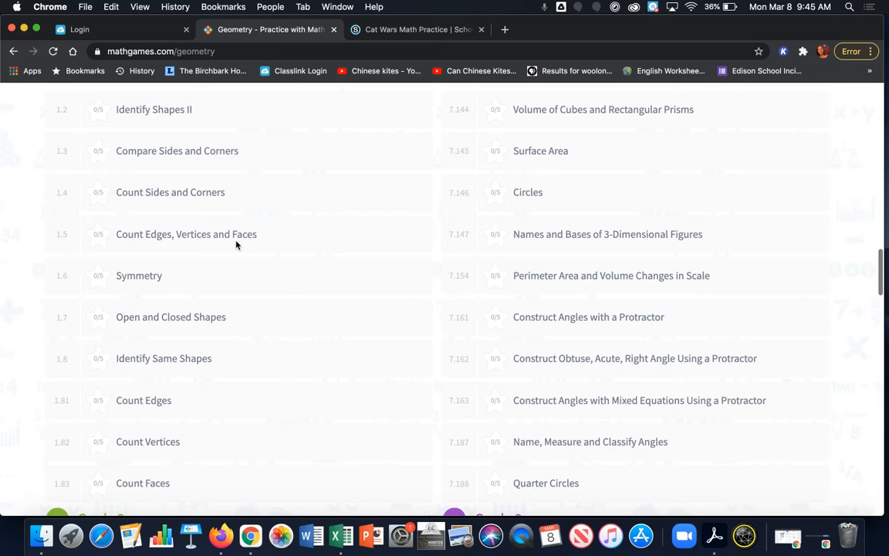
{"action": "scroll", "coordinate": [261, 187], "scroll_direction": "down", "scroll_amount": 7}
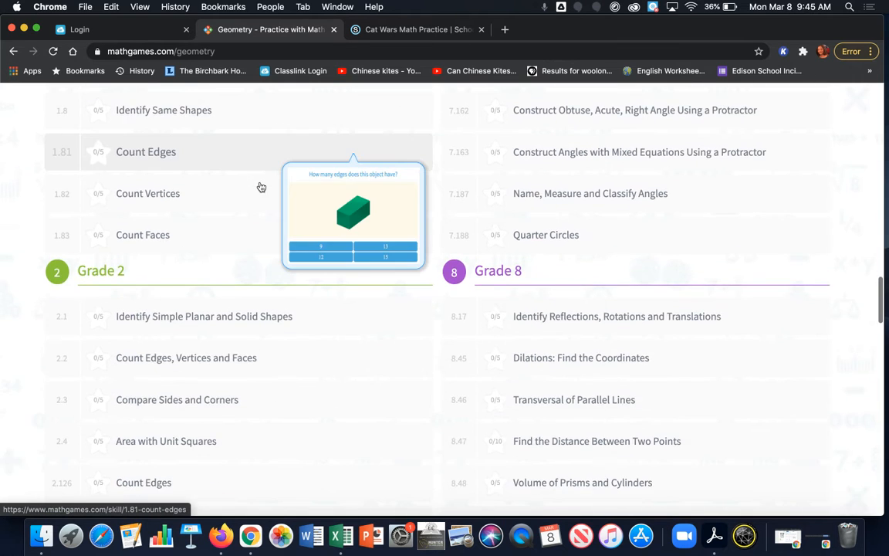
{"action": "scroll", "coordinate": [261, 187], "scroll_direction": "down", "scroll_amount": 20}
{"action": "scroll", "coordinate": [261, 187], "scroll_direction": "down", "scroll_amount": 16}
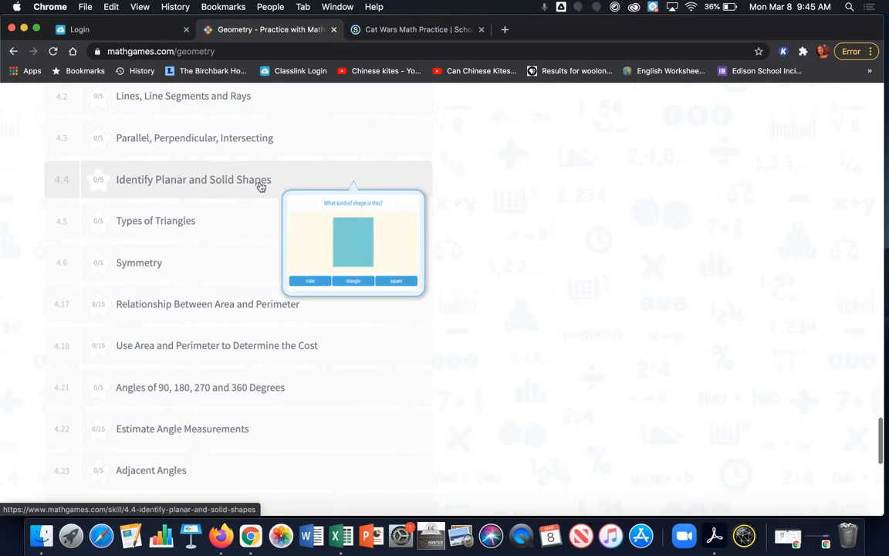
{"action": "left_click", "coordinate": [120, 253]}
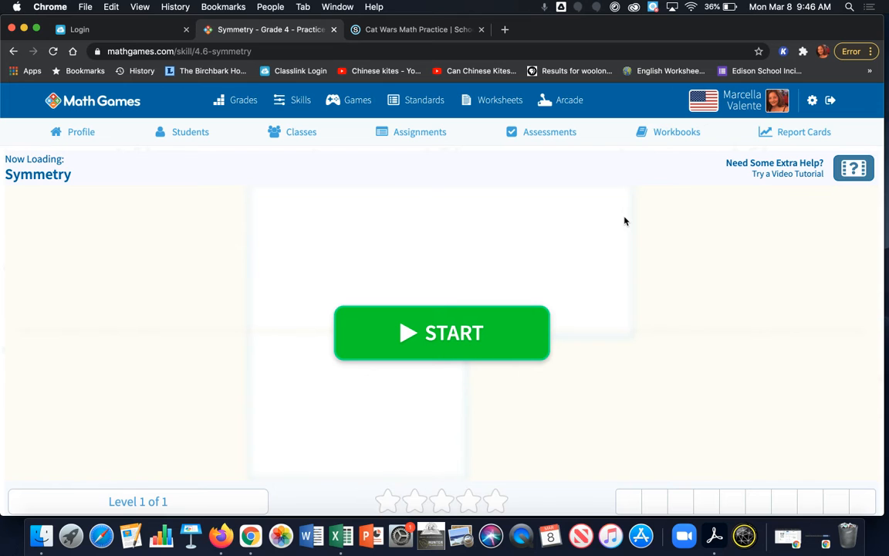
- Open the assessment creation form from the Symmetry skill's teacher options and look through the students who can be assigned
{"action": "scroll", "coordinate": [626, 224], "scroll_direction": "down", "scroll_amount": 2}
{"action": "scroll", "coordinate": [626, 225], "scroll_direction": "down", "scroll_amount": 10}
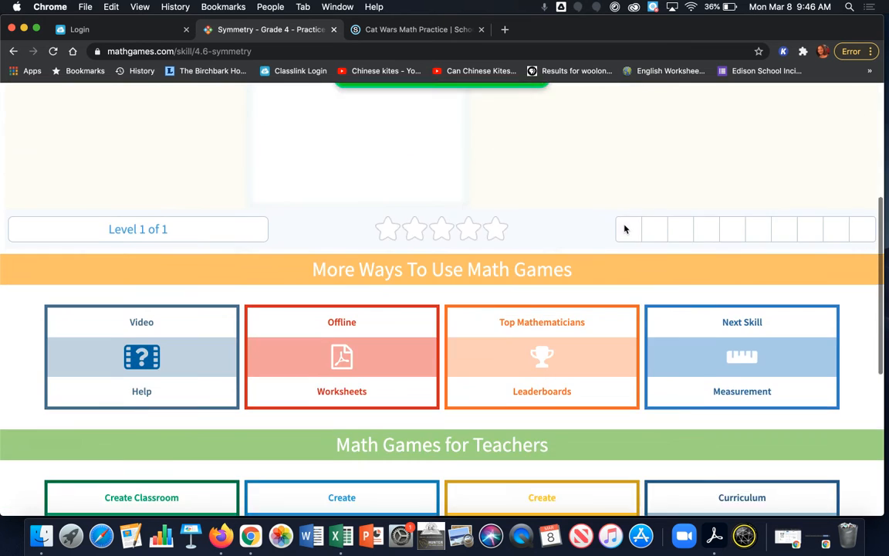
{"action": "scroll", "coordinate": [616, 209], "scroll_direction": "up", "scroll_amount": 3}
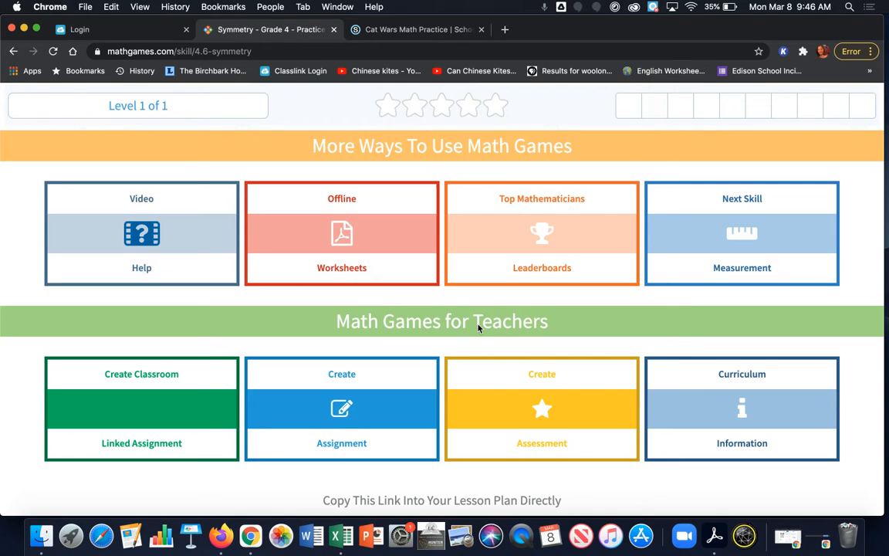
{"action": "left_click", "coordinate": [543, 409]}
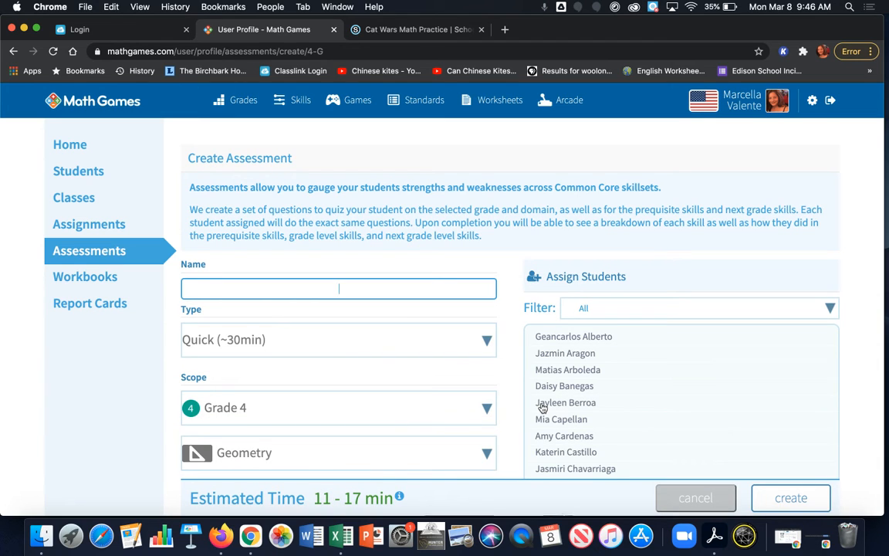
{"action": "scroll", "coordinate": [542, 409], "scroll_direction": "down", "scroll_amount": 3}
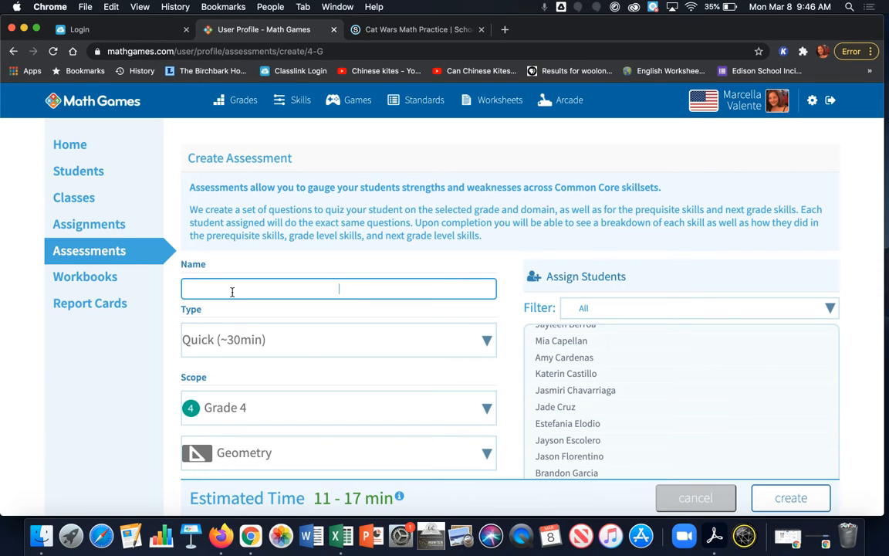
- Start a new assessment from the assessments list, named "Demo Assessment", keeping the Quick (~30min) type
{"action": "left_click", "coordinate": [88, 253]}
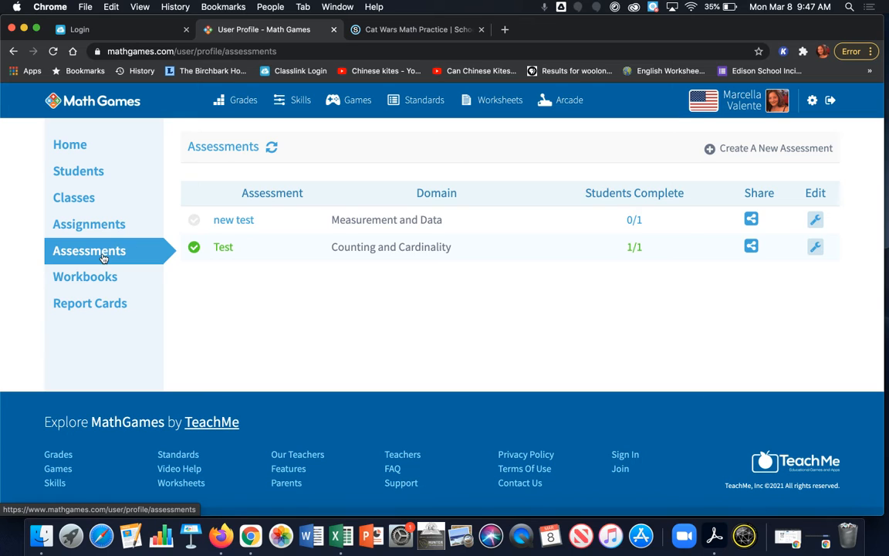
{"action": "left_click", "coordinate": [767, 150]}
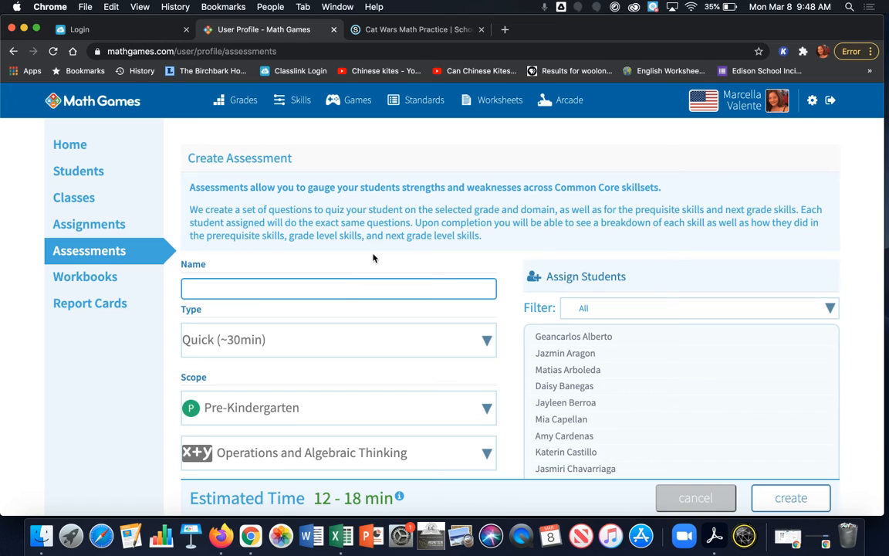
{"action": "left_click", "coordinate": [282, 288]}
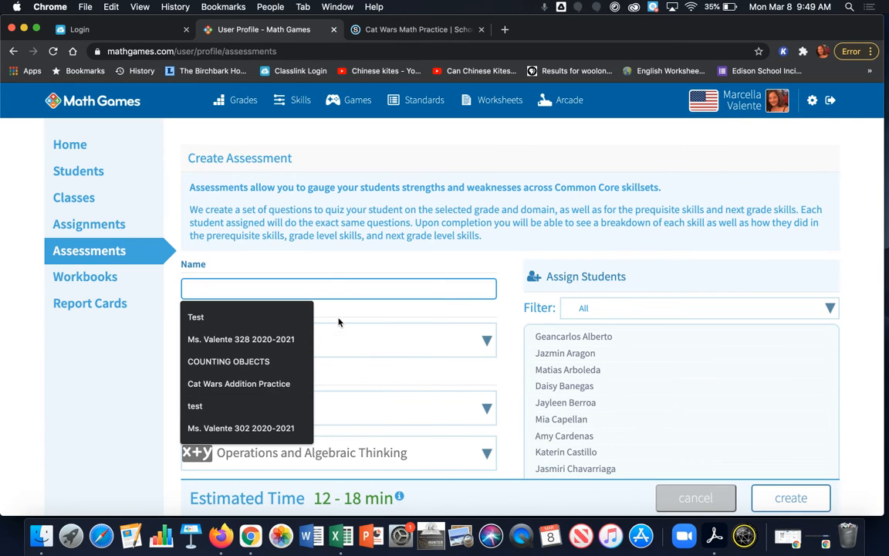
{"action": "type", "text": "Demo"}
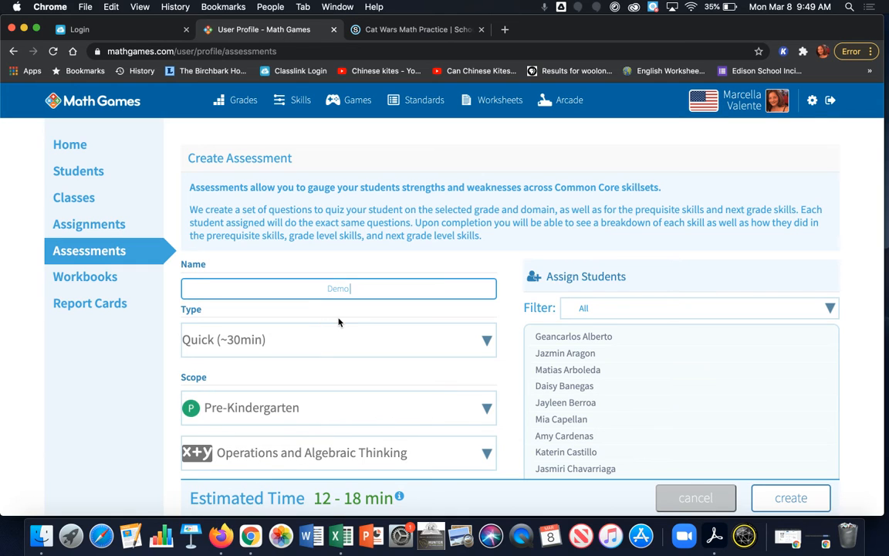
{"action": "type", "text": " Assessment"}
{"action": "left_click", "coordinate": [308, 344]}
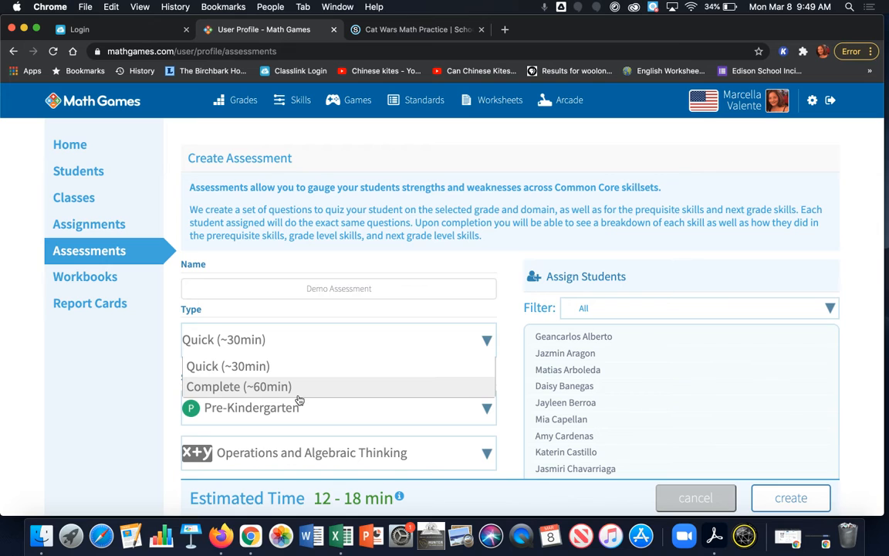
{"action": "left_click", "coordinate": [130, 346]}
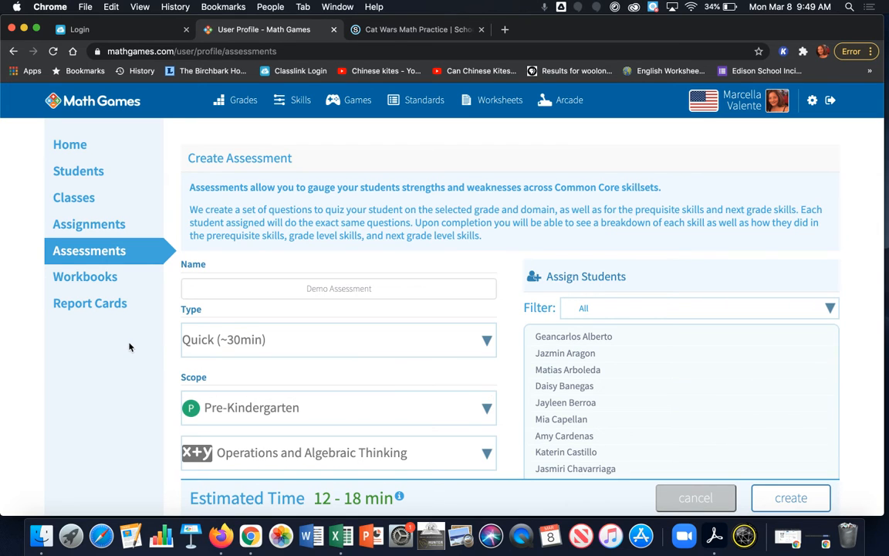
- Set the assessment's grade scope to Grade 4 and view the domains offered for it
{"action": "scroll", "coordinate": [374, 336], "scroll_direction": "down", "scroll_amount": 2}
{"action": "left_click", "coordinate": [360, 336]}
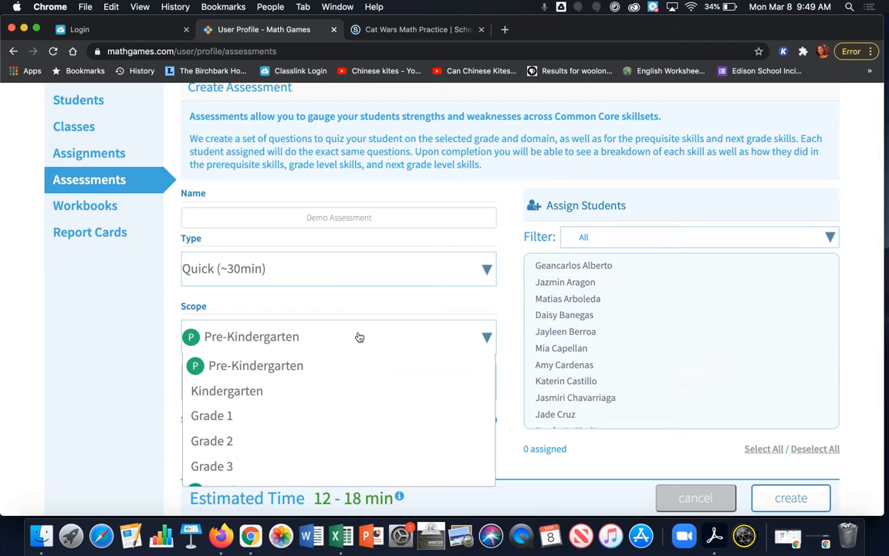
{"action": "scroll", "coordinate": [360, 337], "scroll_direction": "down", "scroll_amount": 3}
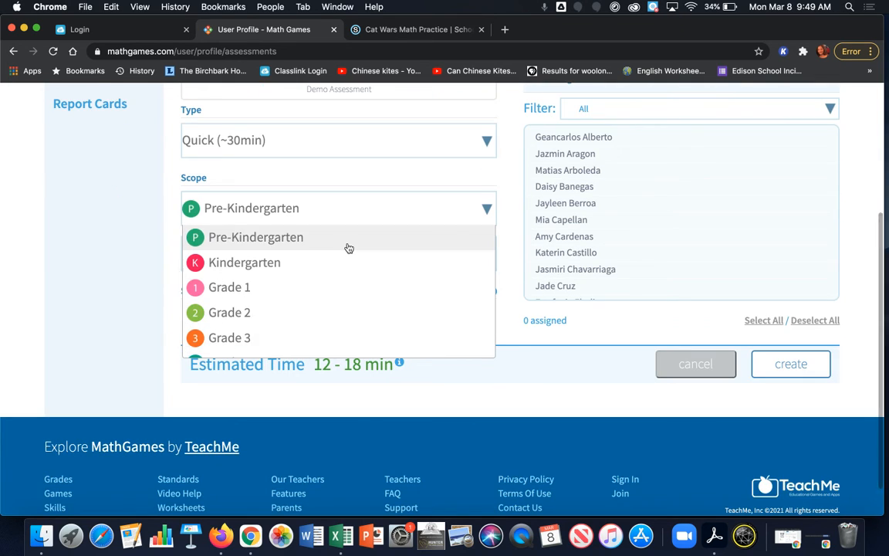
{"action": "scroll", "coordinate": [347, 248], "scroll_direction": "down", "scroll_amount": 3}
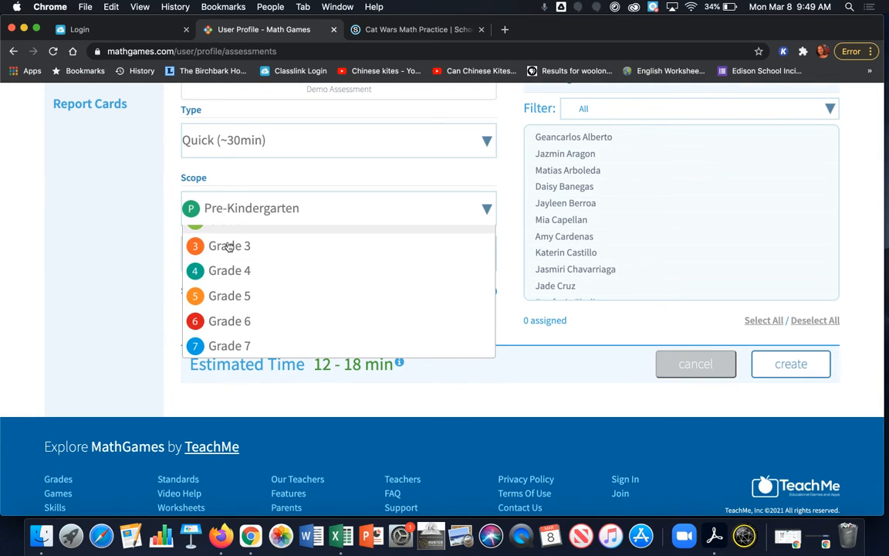
{"action": "left_click", "coordinate": [239, 280]}
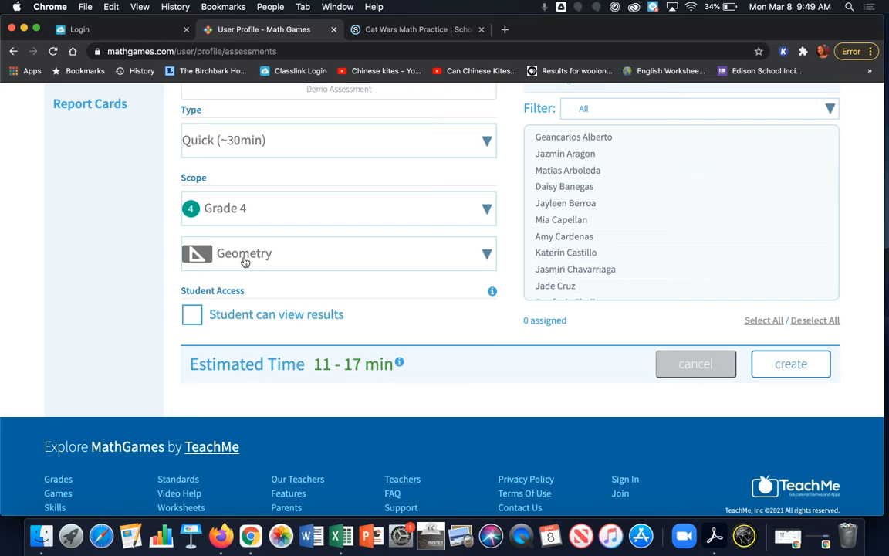
{"action": "left_click", "coordinate": [244, 257]}
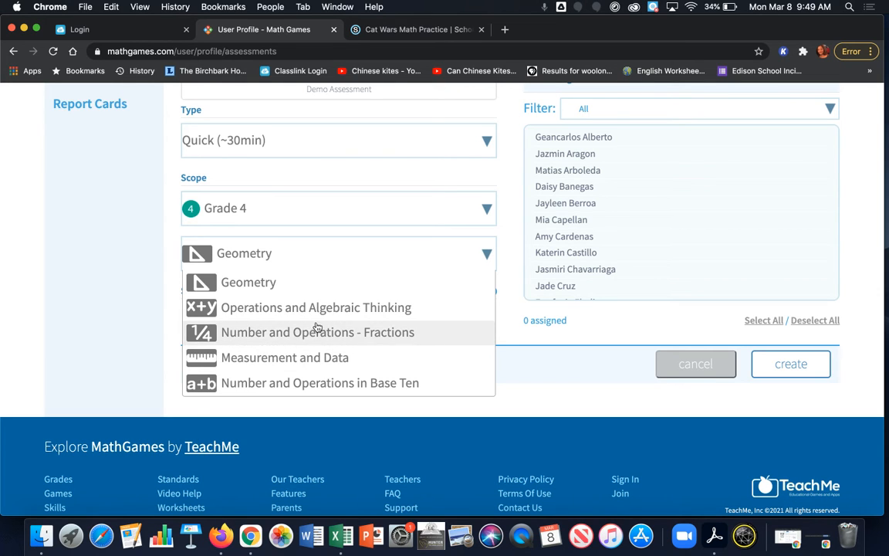
{"action": "scroll", "coordinate": [298, 332], "scroll_direction": "down", "scroll_amount": 1}
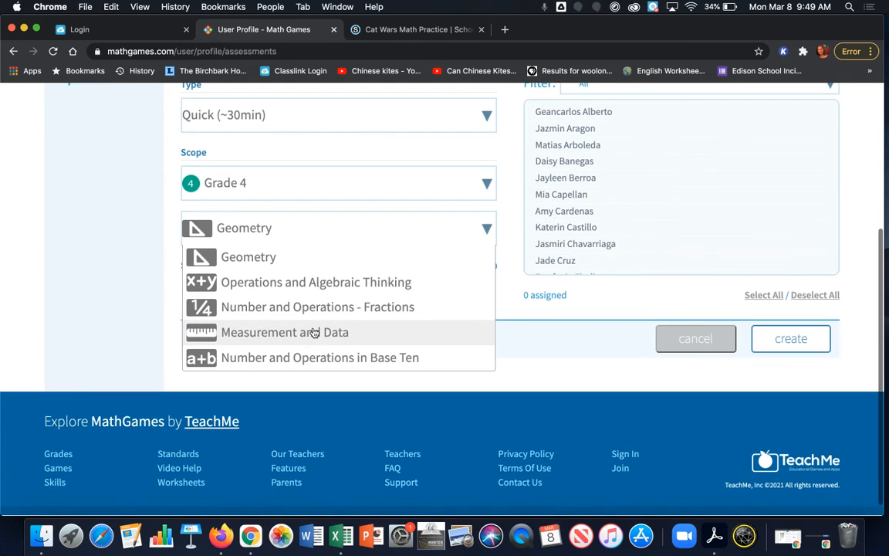
- Change the assessment's grade scope to Kindergarten and view the domains offered for it
{"action": "left_click", "coordinate": [272, 190]}
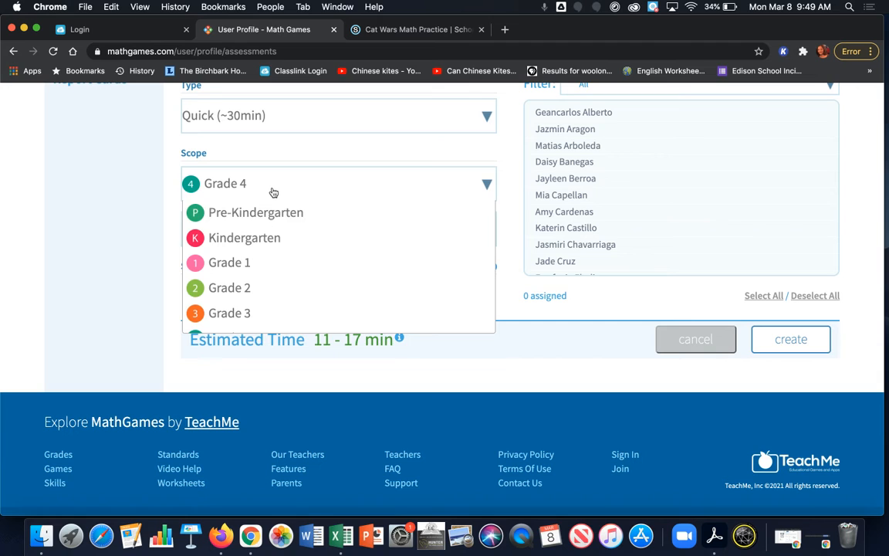
{"action": "left_click", "coordinate": [266, 243]}
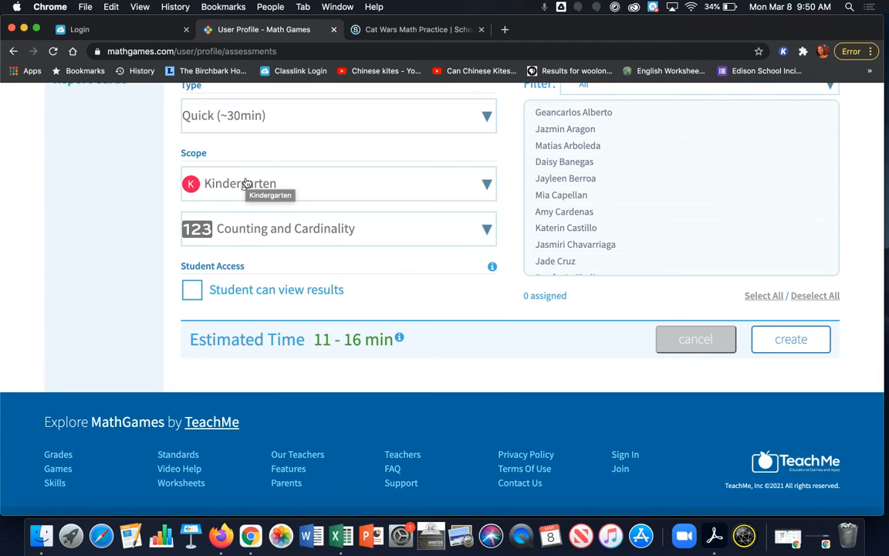
{"action": "left_click", "coordinate": [272, 236]}
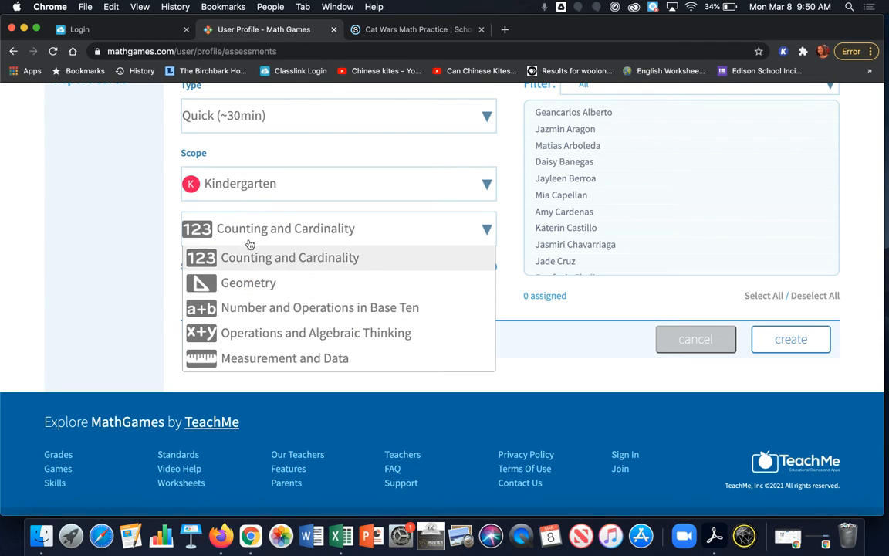
- Set the assessment's scope to Grade 7 with the Ratios and Proportional Relationships domain
{"action": "left_click", "coordinate": [237, 183]}
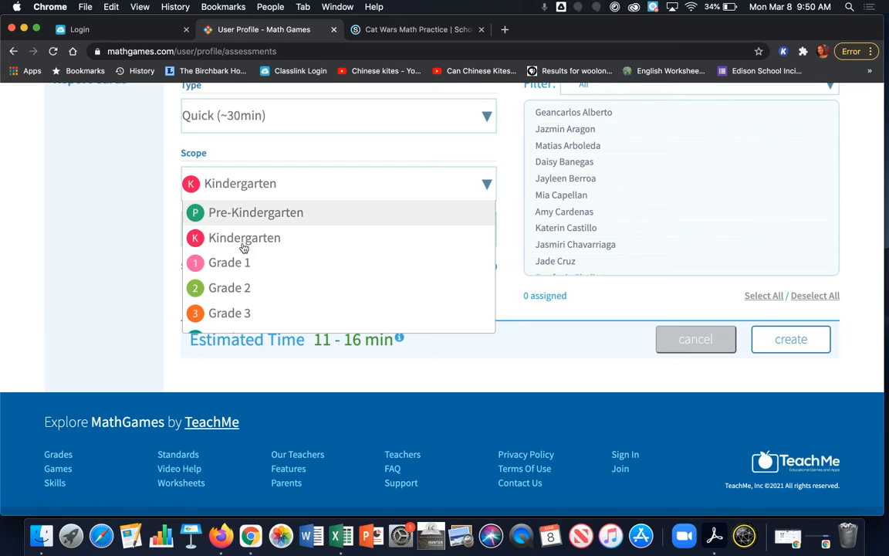
{"action": "scroll", "coordinate": [239, 264], "scroll_direction": "down", "scroll_amount": 4}
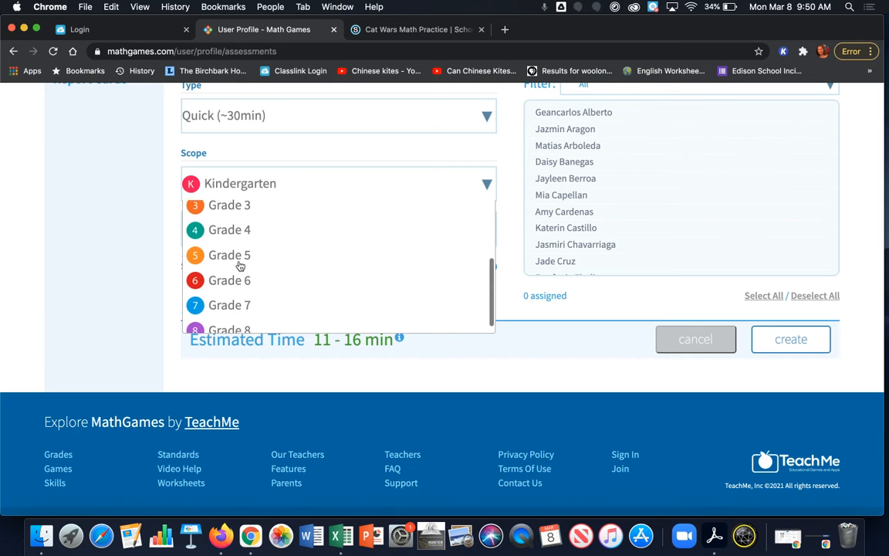
{"action": "left_click", "coordinate": [227, 301]}
{"action": "left_click", "coordinate": [234, 229]}
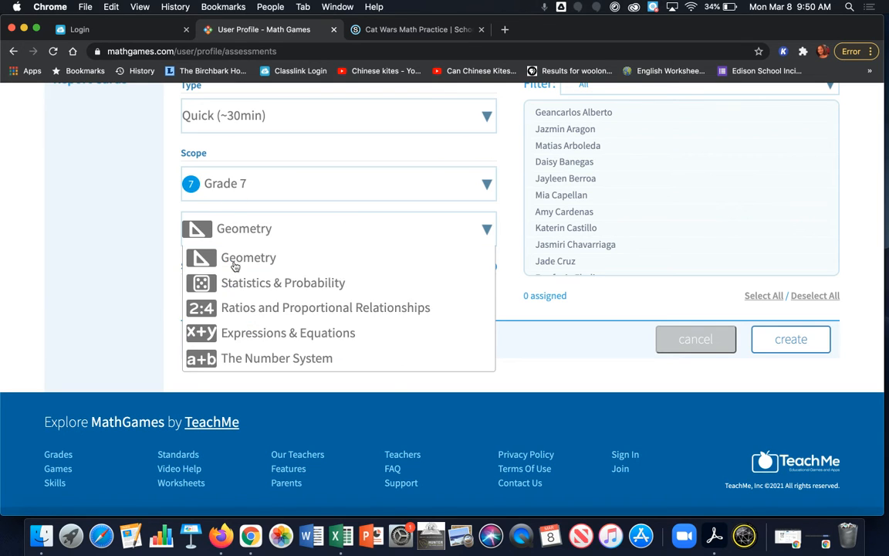
{"action": "left_click", "coordinate": [235, 318]}
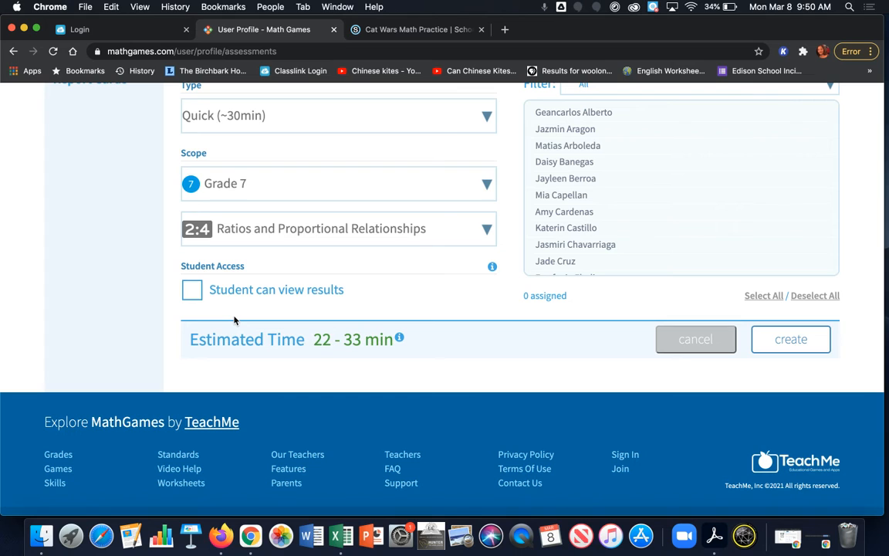
- Set the assessment's scope to Grade 4 with the Geometry domain
{"action": "left_click", "coordinate": [207, 181]}
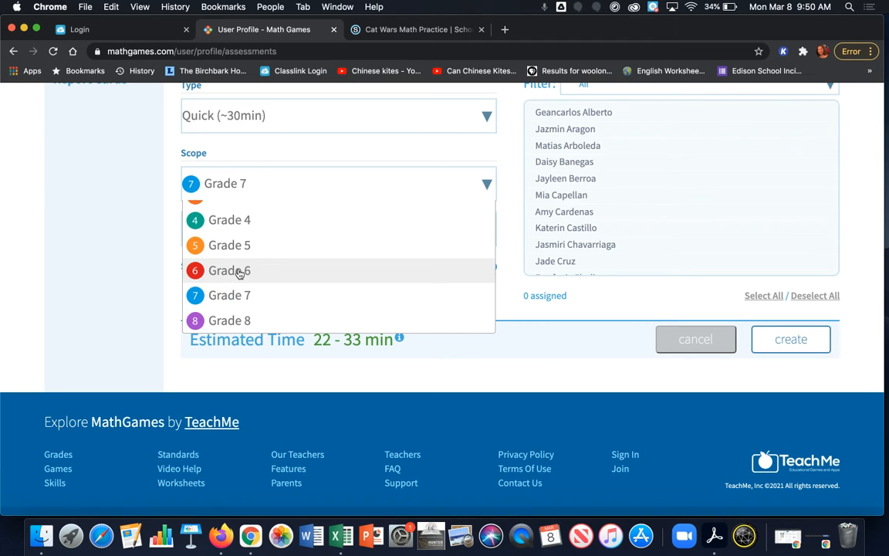
{"action": "left_click", "coordinate": [234, 224]}
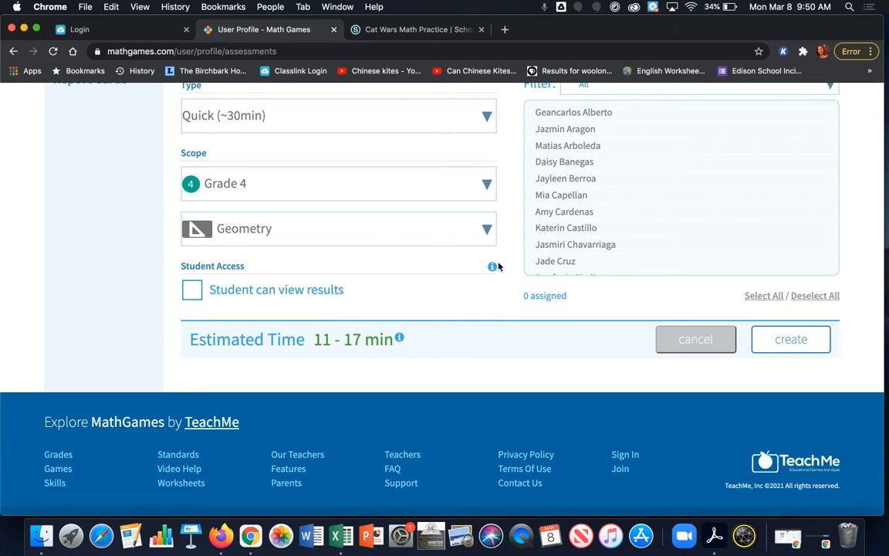
- Look at the Student Access explanation and try the "Student can view results" option, leaving it turned off
{"action": "mouse_move", "coordinate": [493, 272]}
{"action": "scroll", "coordinate": [479, 294], "scroll_direction": "up", "scroll_amount": 3}
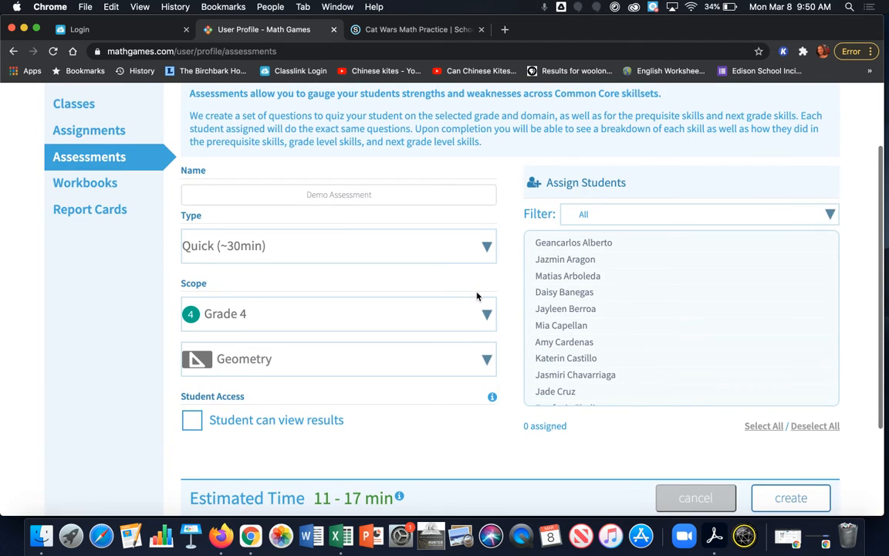
{"action": "scroll", "coordinate": [479, 297], "scroll_direction": "down", "scroll_amount": 2}
{"action": "left_click", "coordinate": [188, 342]}
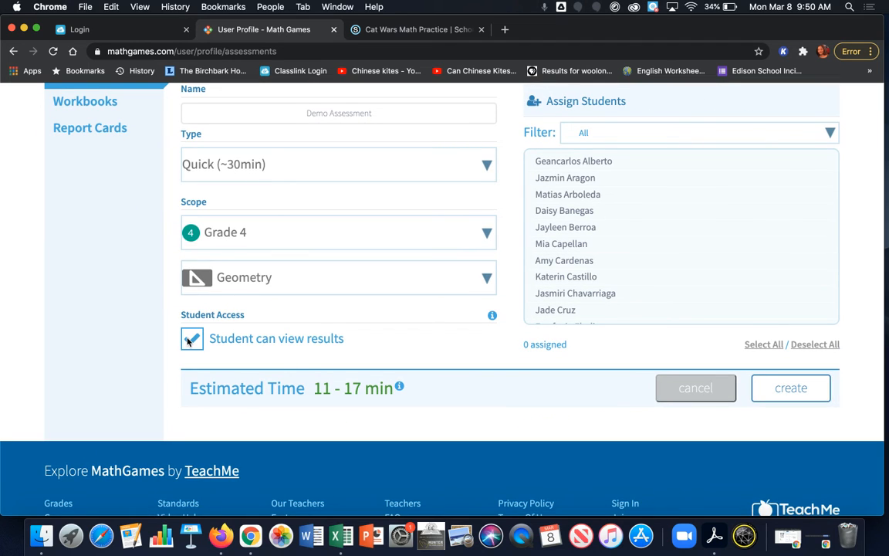
{"action": "left_click", "coordinate": [190, 343]}
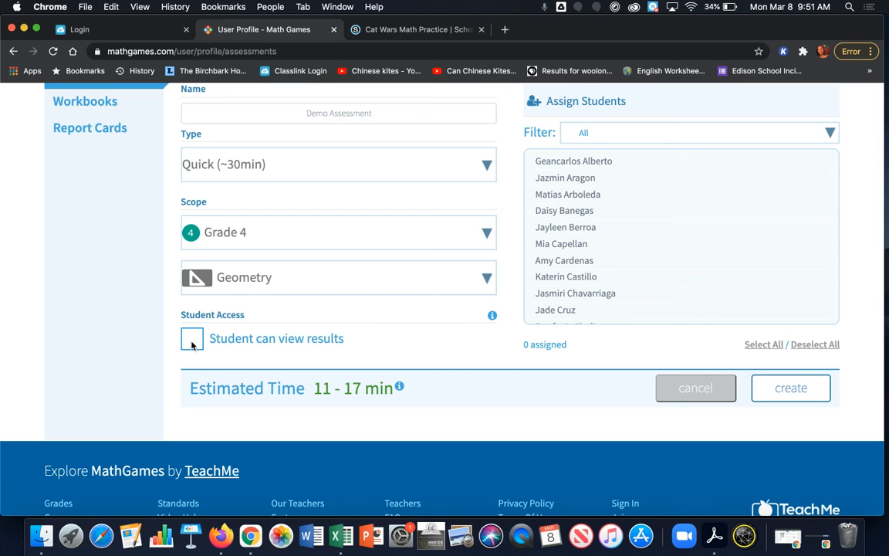
{"action": "scroll", "coordinate": [448, 267], "scroll_direction": "up", "scroll_amount": 4}
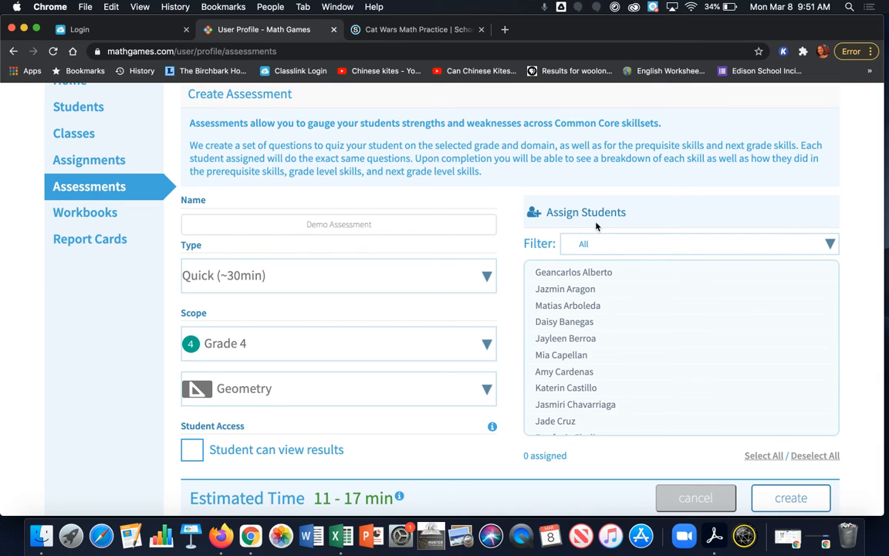
{"action": "left_click", "coordinate": [623, 243]}
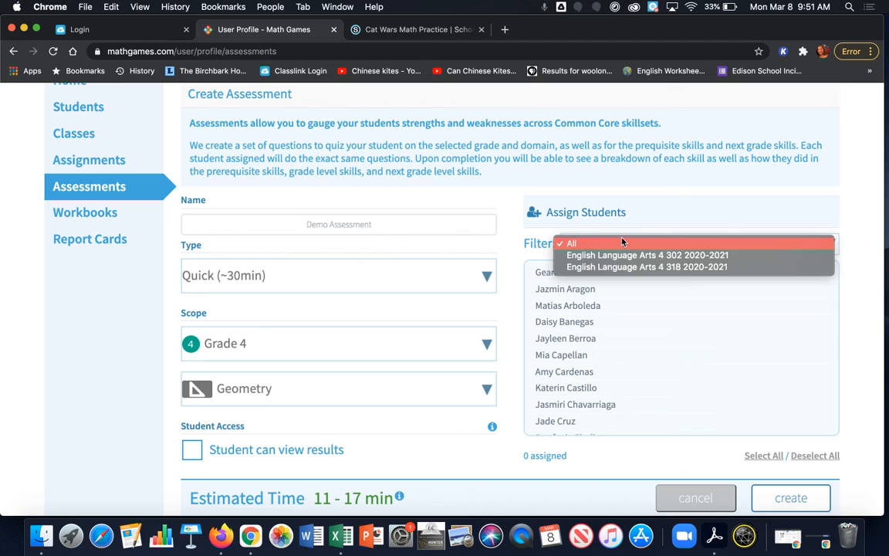
{"action": "left_click", "coordinate": [629, 256]}
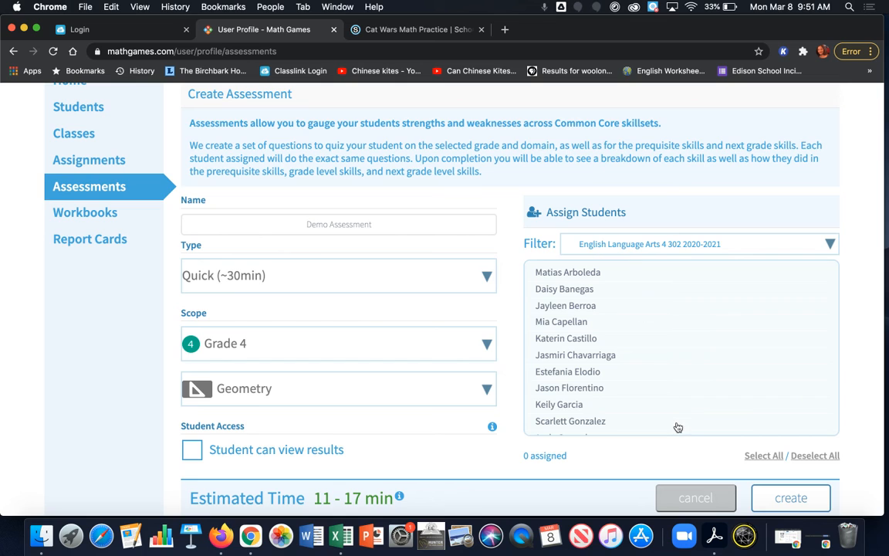
{"action": "left_click", "coordinate": [593, 244]}
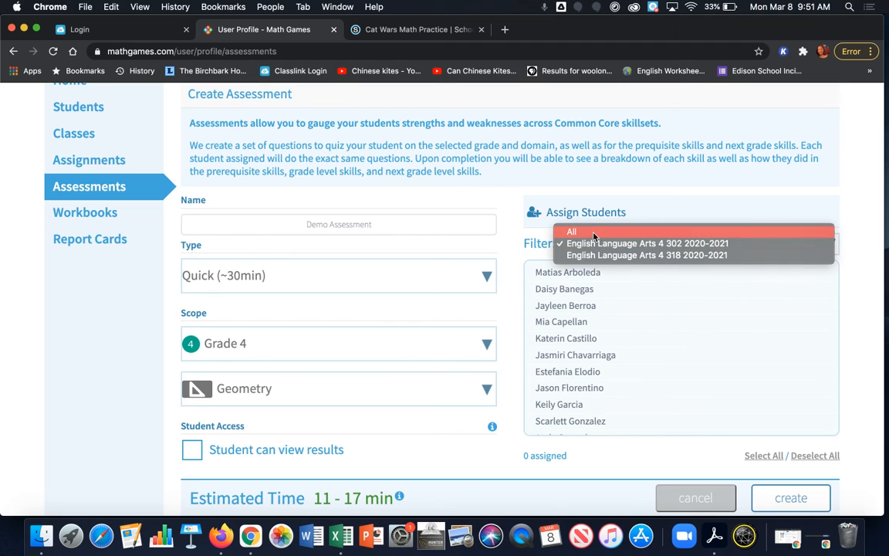
{"action": "left_click", "coordinate": [594, 232]}
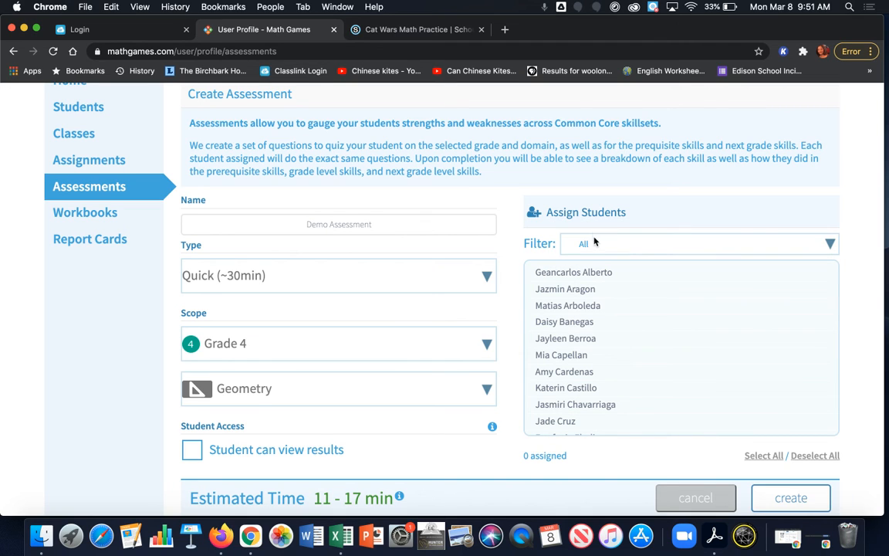
- Try assigning two individual students from the full list, and deselect both again
{"action": "left_click", "coordinate": [576, 293]}
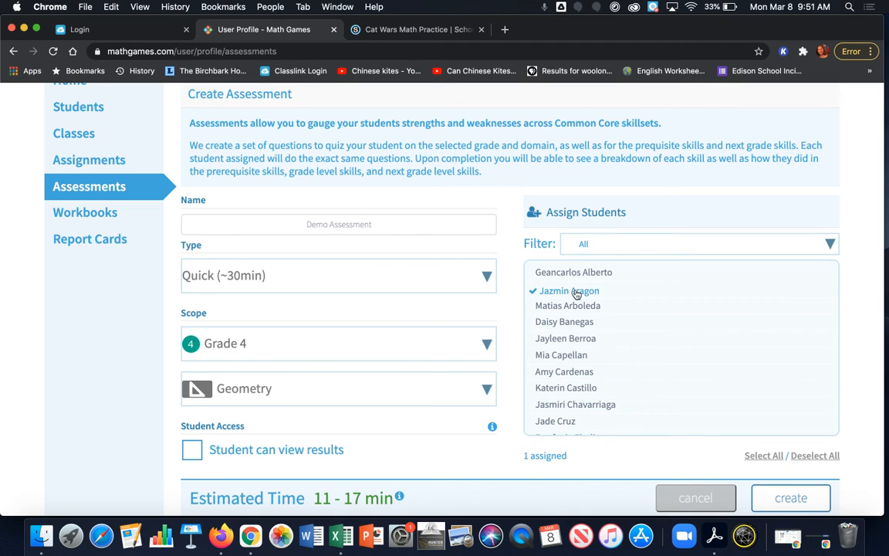
{"action": "left_click", "coordinate": [563, 389]}
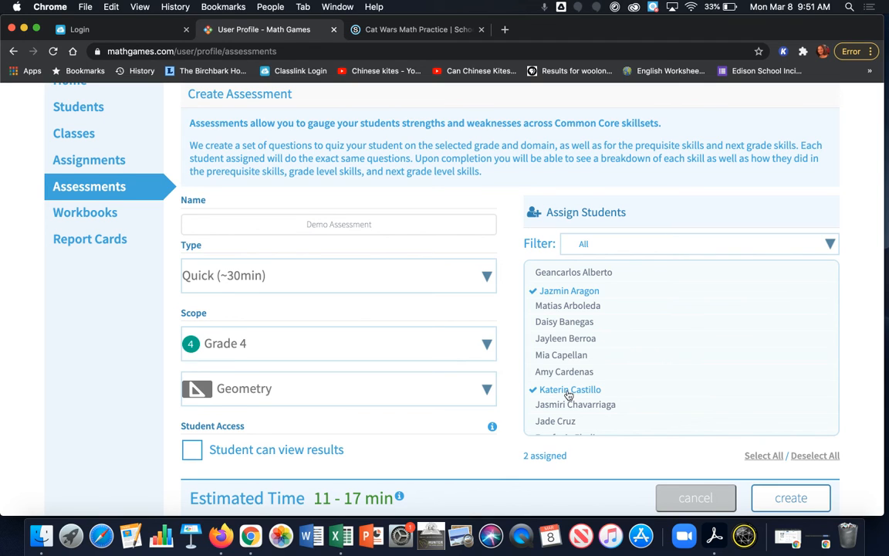
{"action": "left_click", "coordinate": [538, 391]}
{"action": "left_click", "coordinate": [534, 290]}
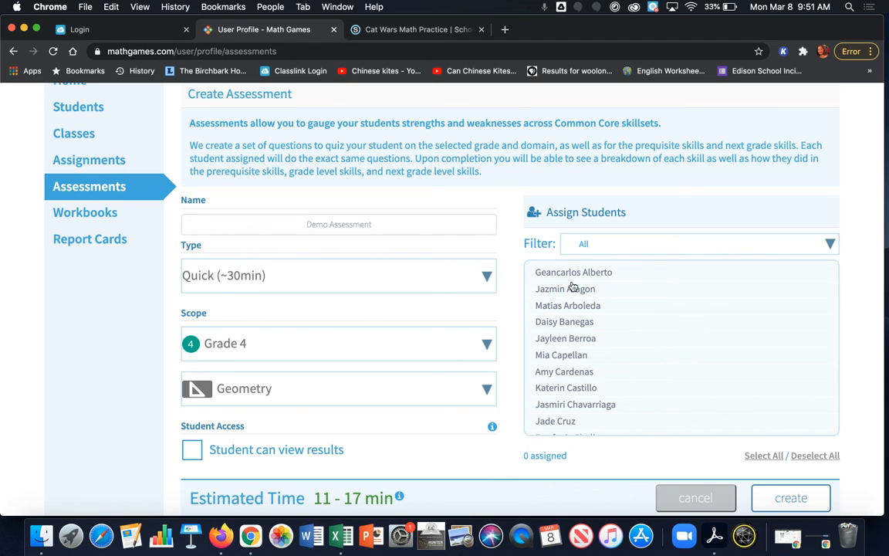
- Assign the assessment to the third student in the unfiltered list
{"action": "scroll", "coordinate": [679, 260], "scroll_direction": "down", "scroll_amount": 3}
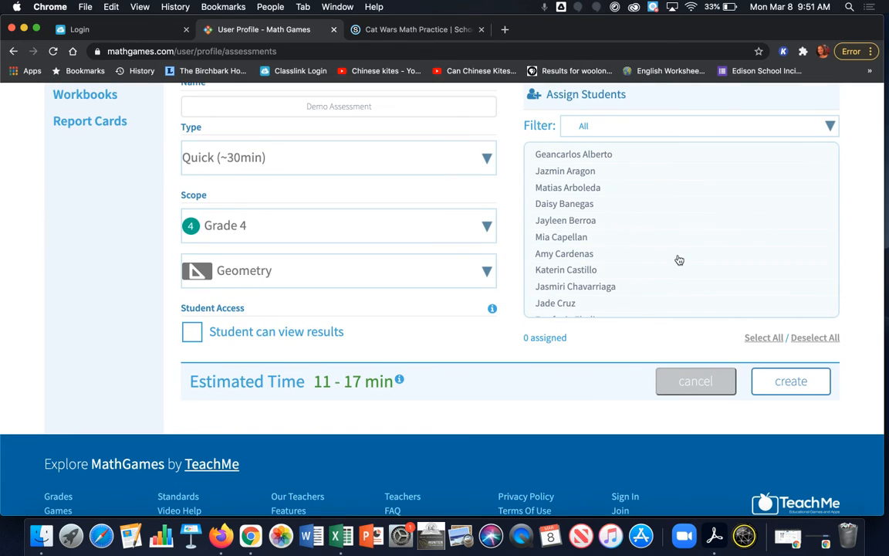
{"action": "left_click", "coordinate": [585, 190]}
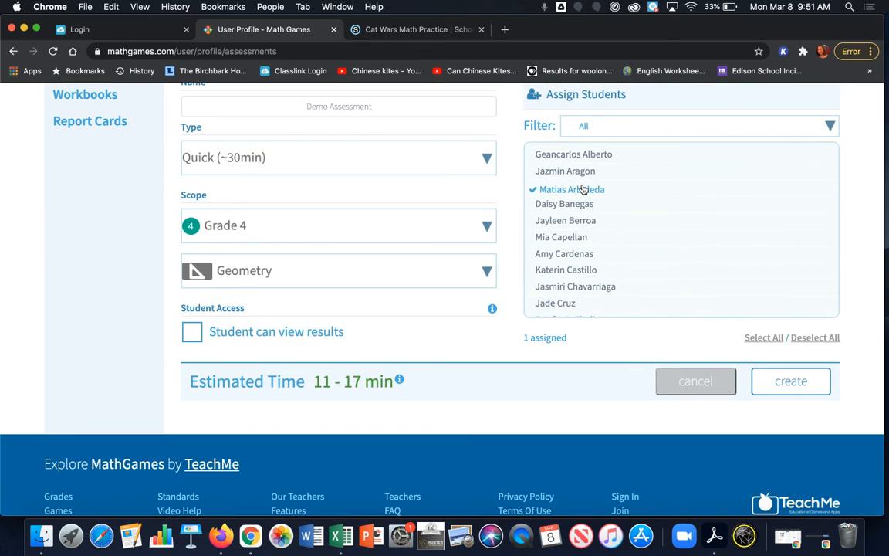
{"action": "scroll", "coordinate": [542, 267], "scroll_direction": "down", "scroll_amount": 3}
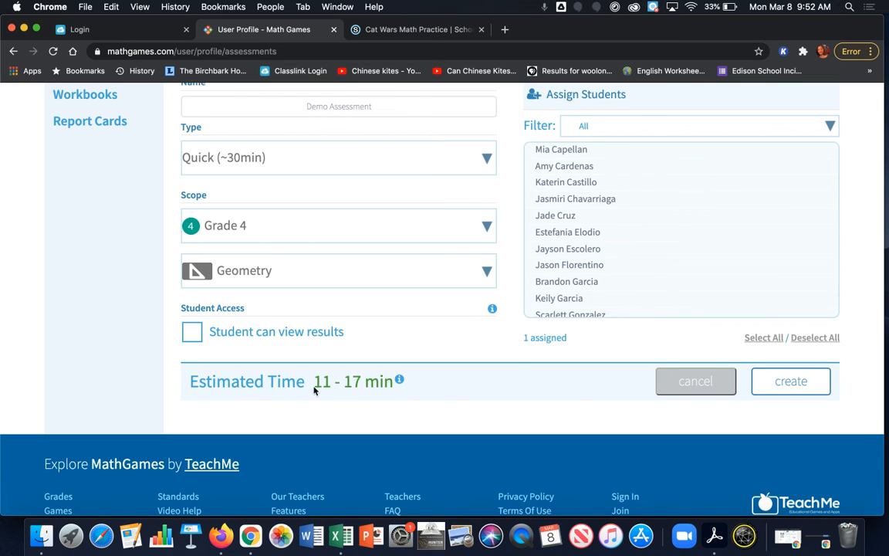
- Read how the estimated time is determined, and set the assessment type to Complete (~60min)
{"action": "mouse_move", "coordinate": [399, 382]}
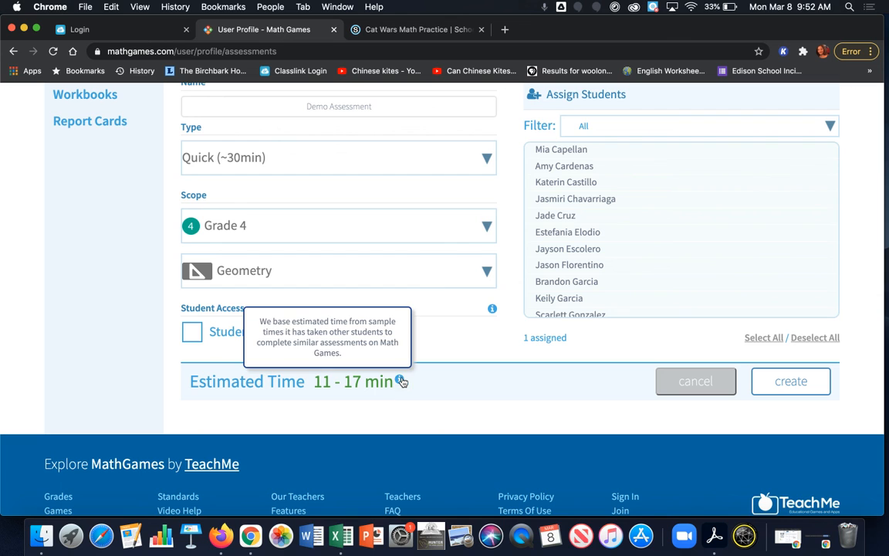
{"action": "scroll", "coordinate": [401, 344], "scroll_direction": "up", "scroll_amount": 1}
{"action": "scroll", "coordinate": [401, 344], "scroll_direction": "up", "scroll_amount": 3}
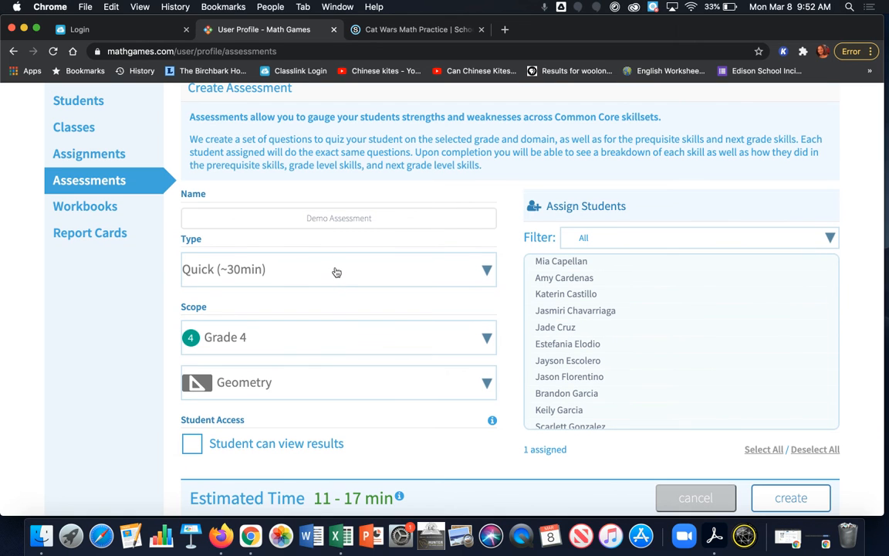
{"action": "left_click", "coordinate": [336, 273]}
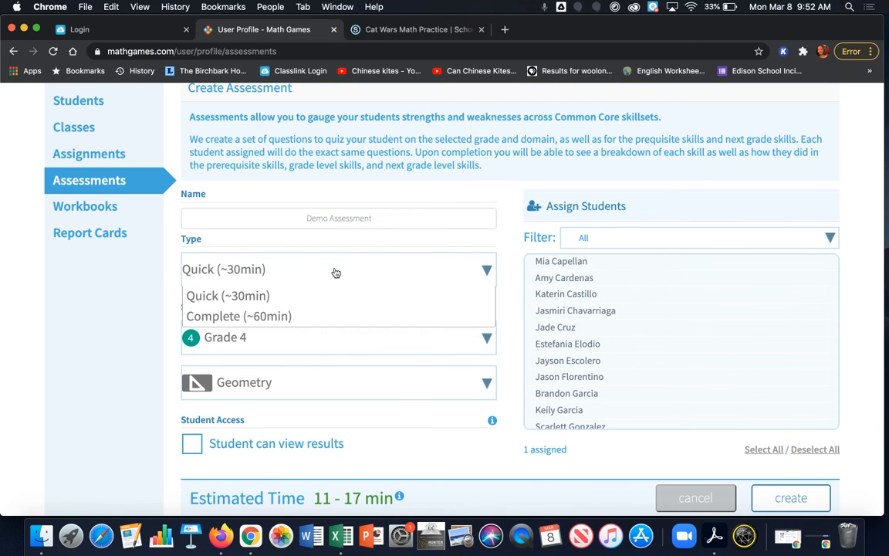
{"action": "left_click", "coordinate": [323, 320]}
{"action": "scroll", "coordinate": [369, 337], "scroll_direction": "down", "scroll_amount": 3}
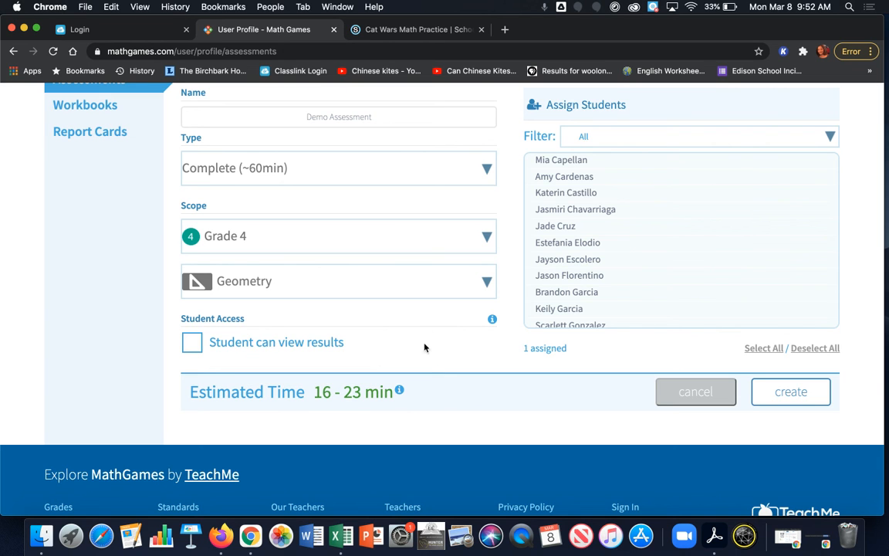
- Create the Demo Assessment with its current settings and assigned student
{"action": "scroll", "coordinate": [413, 315], "scroll_direction": "up", "scroll_amount": 3}
{"action": "scroll", "coordinate": [413, 316], "scroll_direction": "down", "scroll_amount": 3}
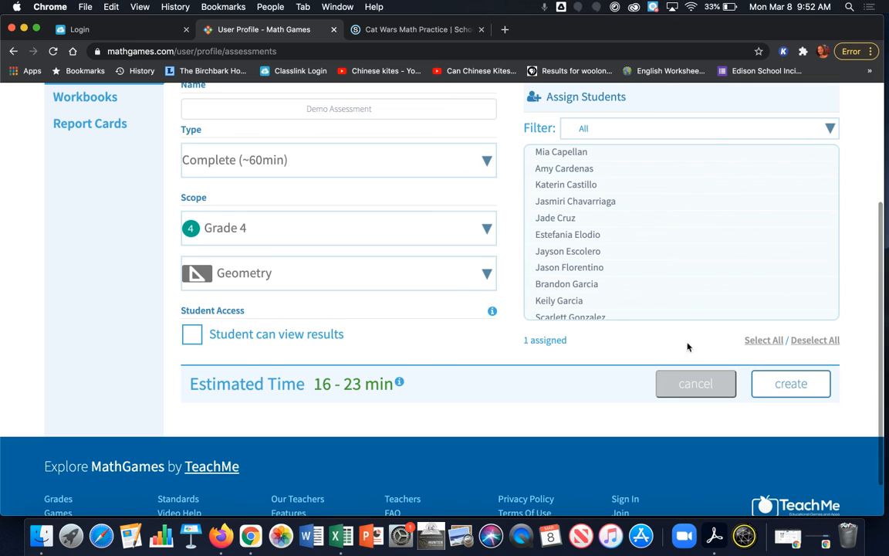
{"action": "left_click", "coordinate": [791, 384]}
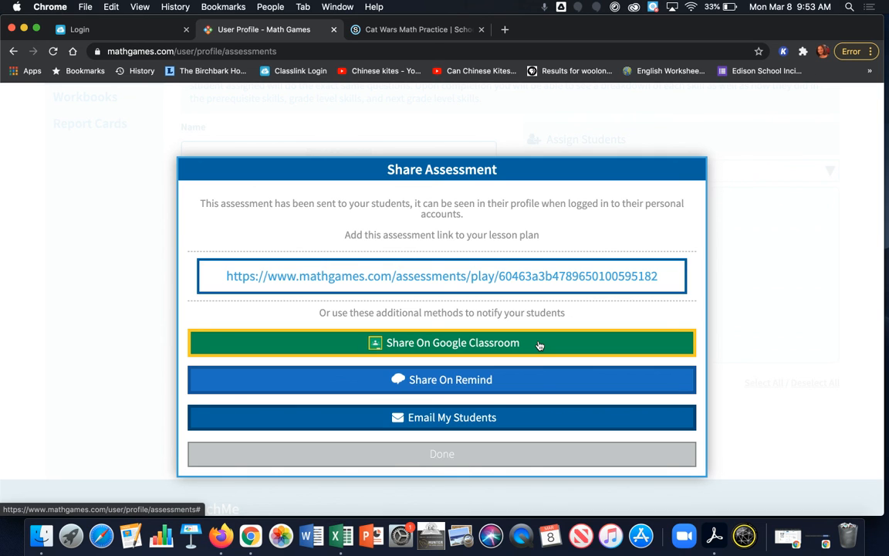
- Check the assigned work on the student's profile in the other browser window, and finish sharing the assessment in the teacher account
{"action": "key", "text": "super+grave"}
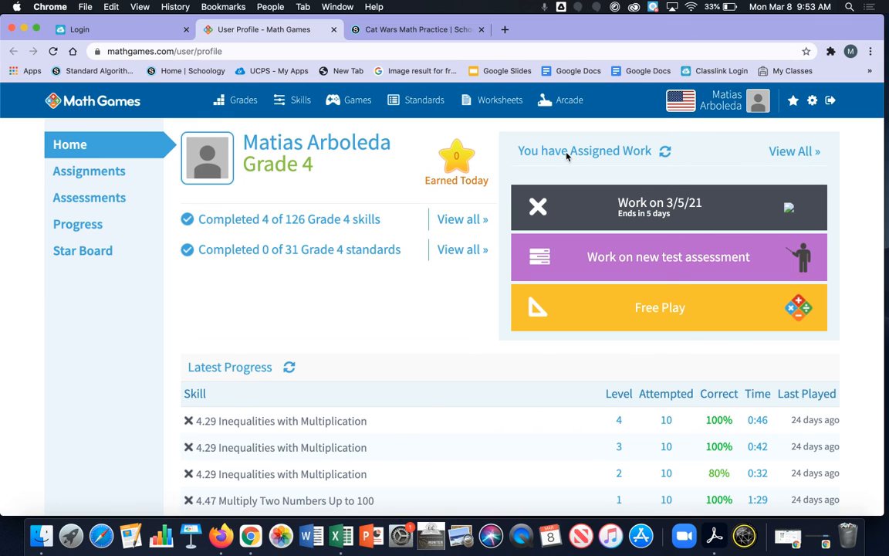
{"action": "key", "text": "ctrl+Left"}
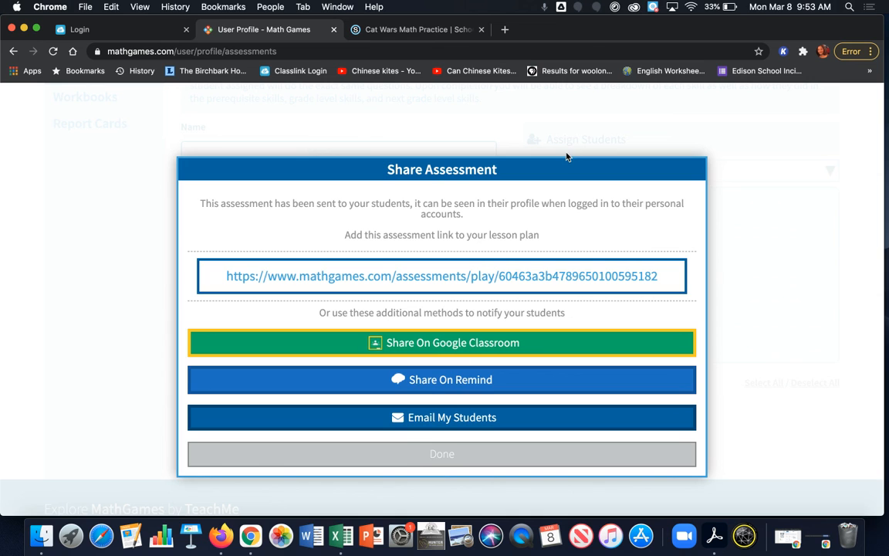
{"action": "left_click", "coordinate": [459, 455]}
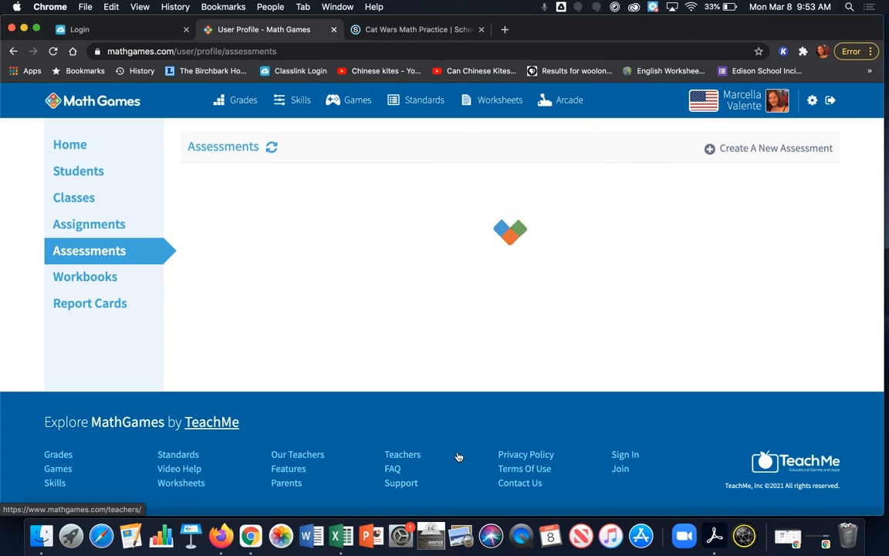